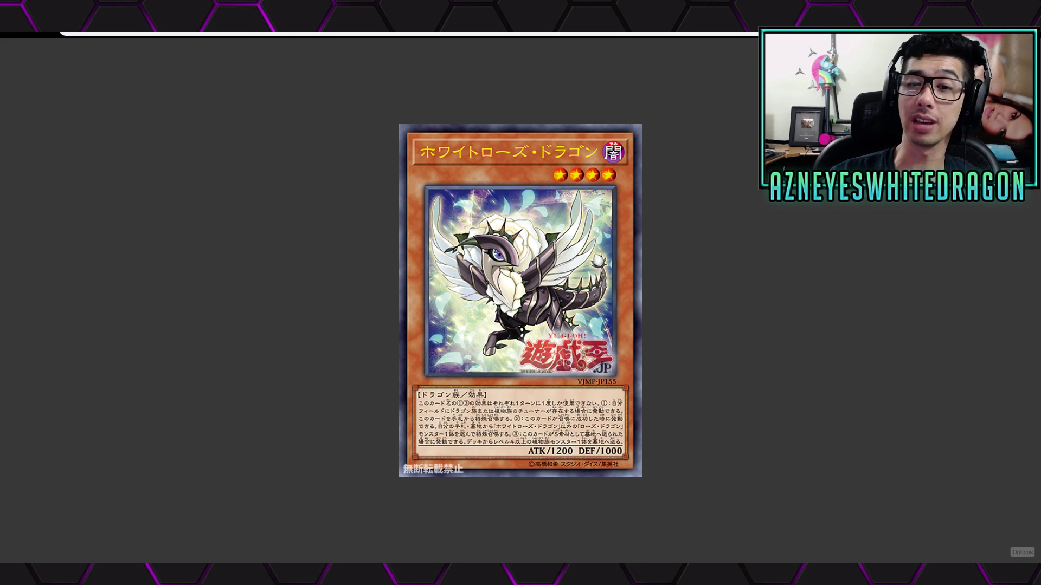
Step: View the next revealed card image in the lightbox, then close it to return to the article
key(Right)
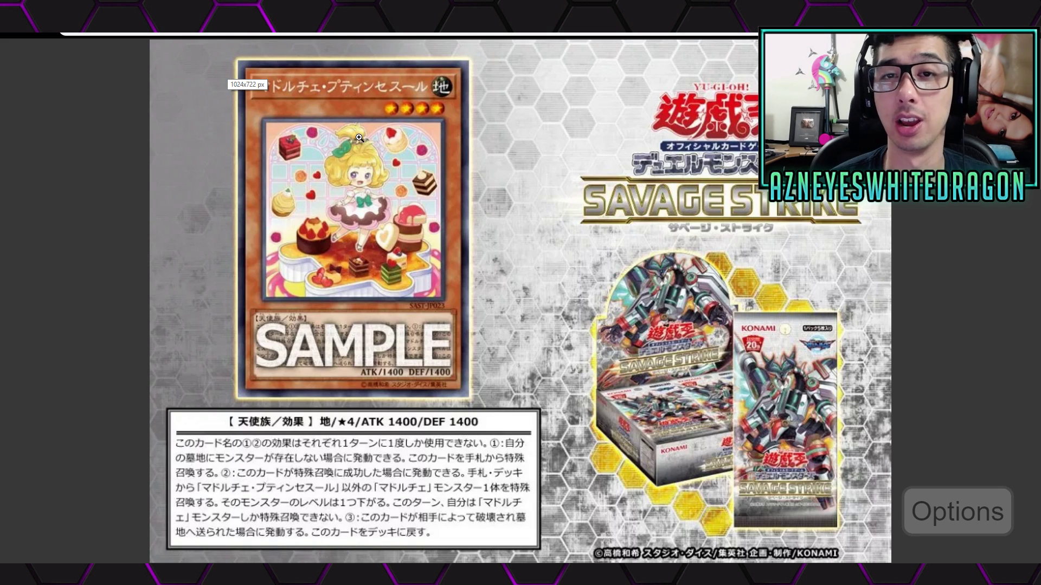
key(Escape)
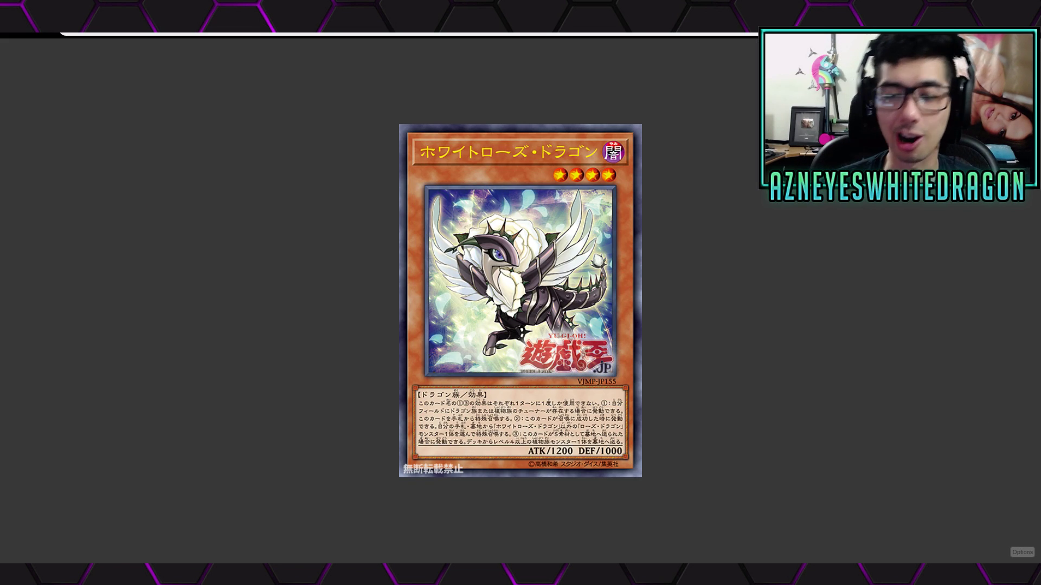
Step: Emphasise White Rose Dragon's name and type line, then its first effect's Tuner condition
click(389, 198)
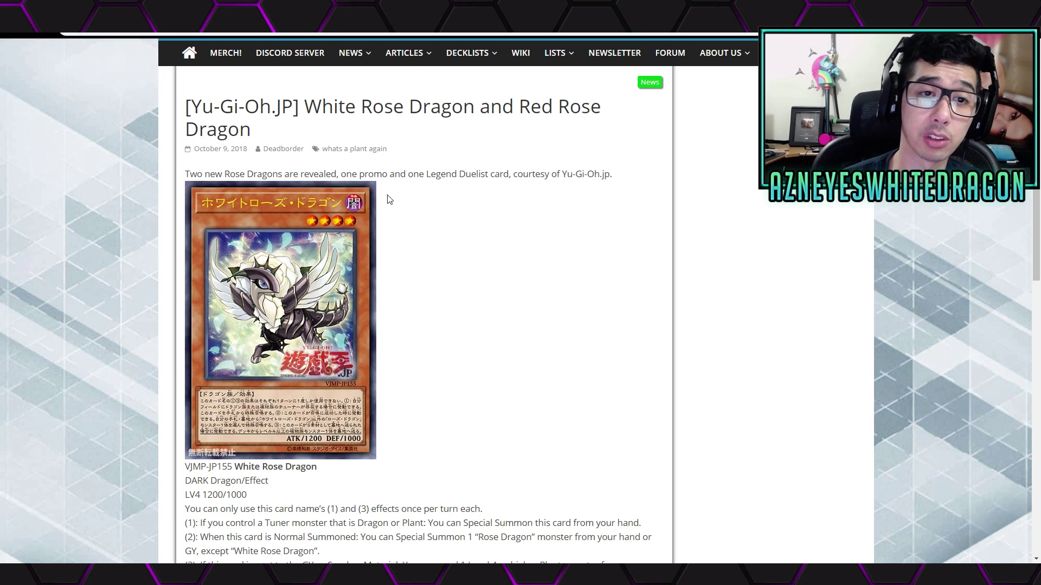
scroll(411, 288, down, 2)
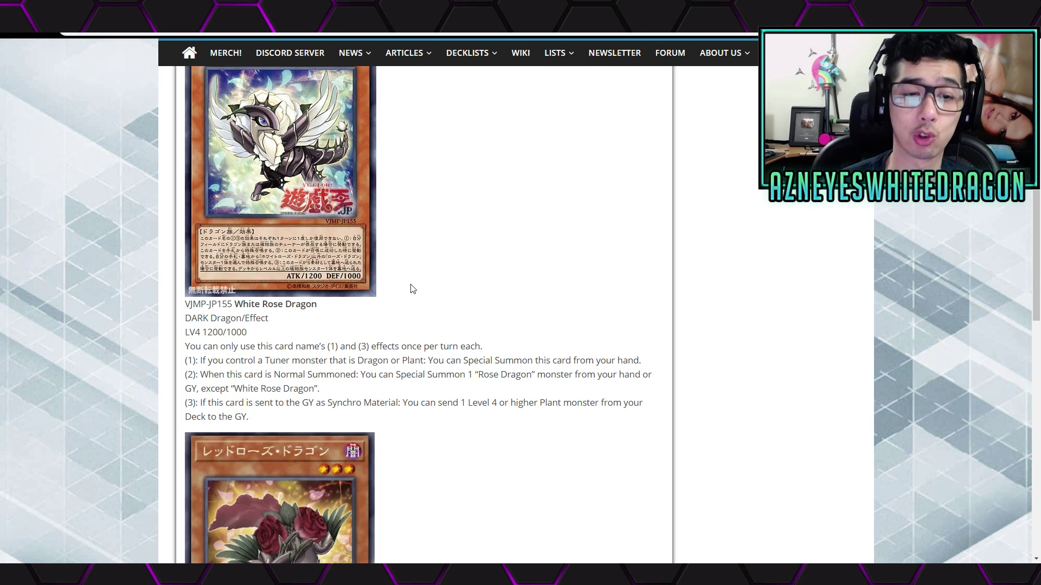
drag(224, 306, 347, 317)
click(195, 343)
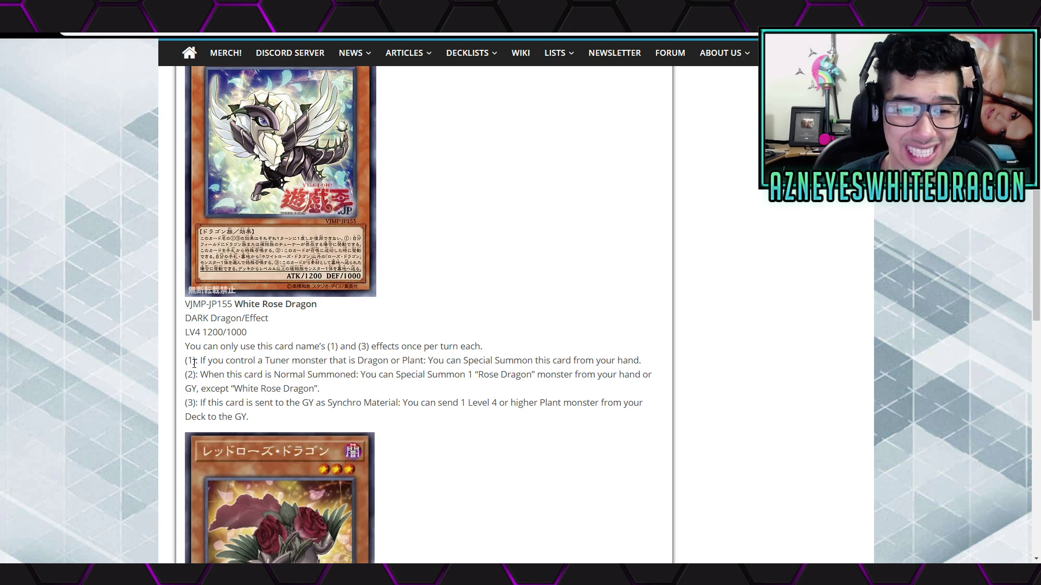
drag(194, 363, 376, 363)
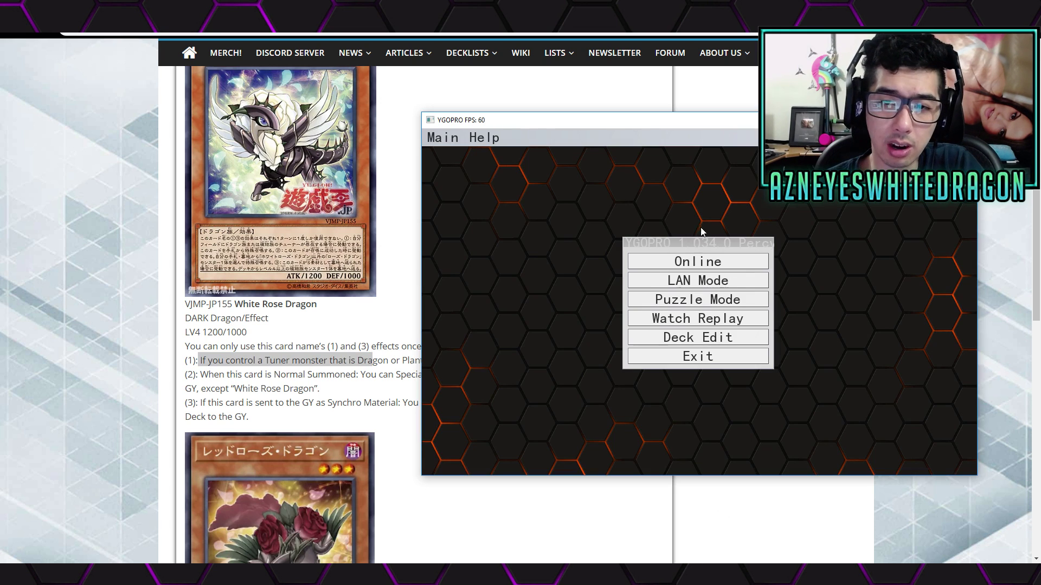
Step: Browse the existing Rose Dragon cards in YGOPRO's deck editor, then close it to return to the article
click(711, 341)
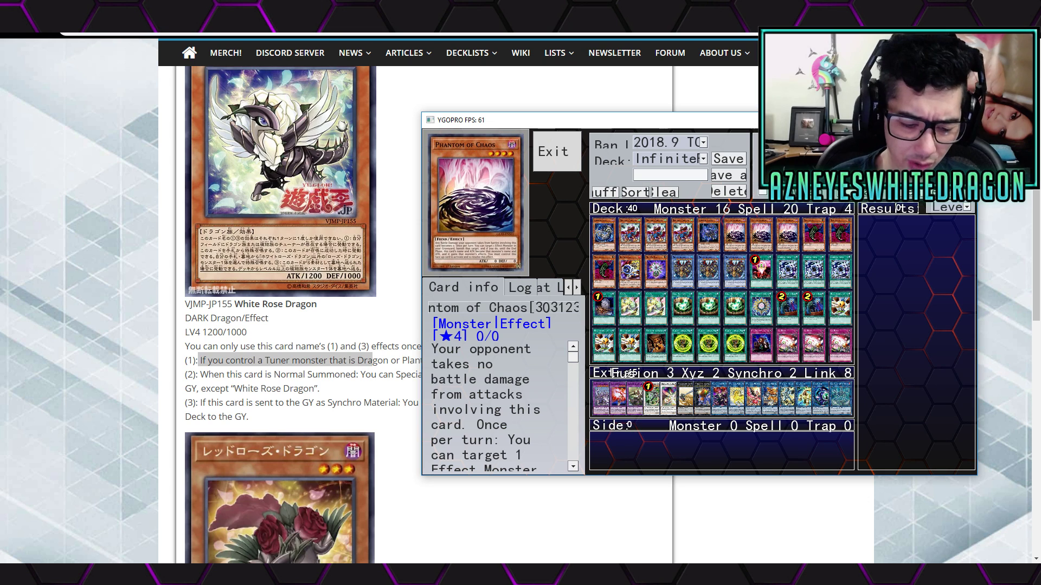
text(rose)
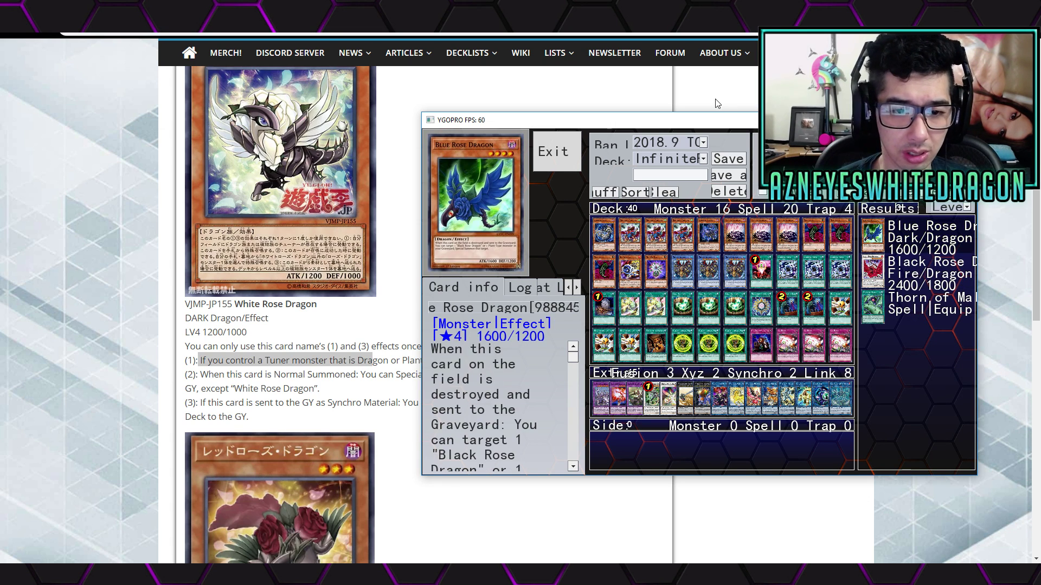
mouse_move(717, 123)
mouse_down()
mouse_move(773, 337)
mouse_move(696, 421)
mouse_move(662, 76)
mouse_up()
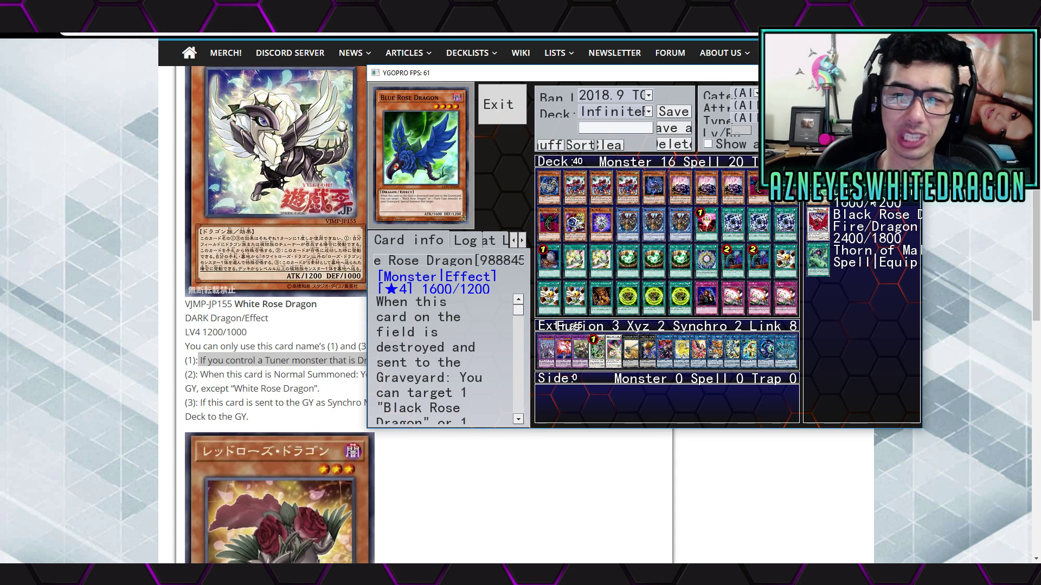
click(300, 197)
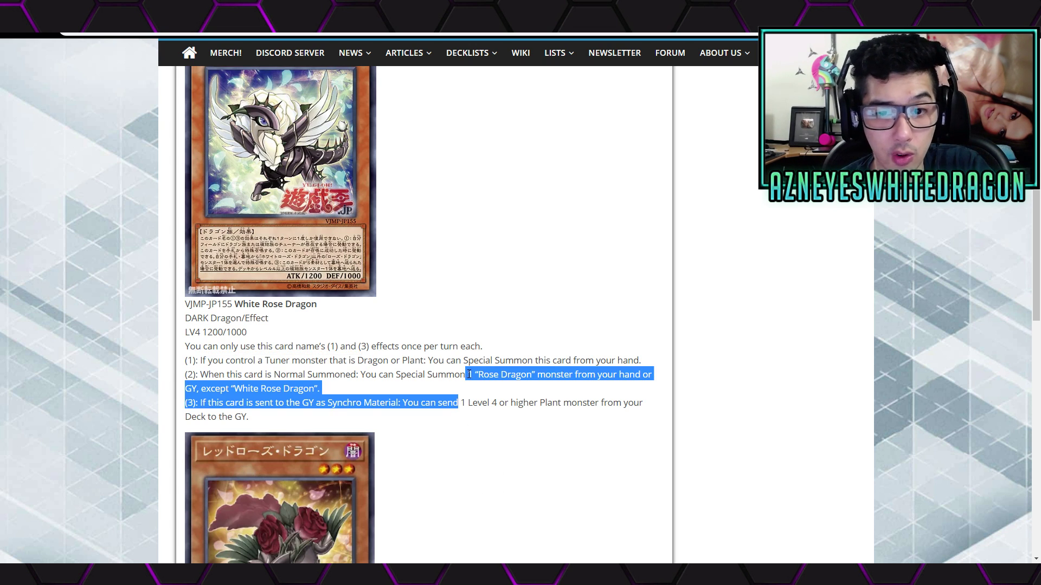
Step: Emphasise White Rose Dragon's second effect text about summoning a Rose Dragon
drag(459, 398, 476, 375)
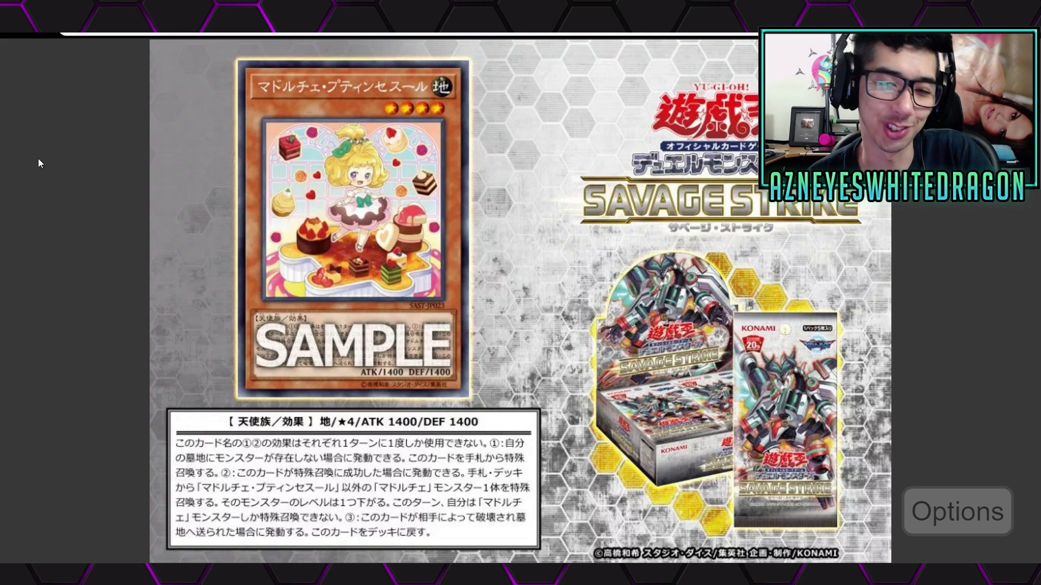
Step: Return to the Madolche article and emphasise Puddingcessoeur's card name, level and ATK/DEF line
key(alt+Left)
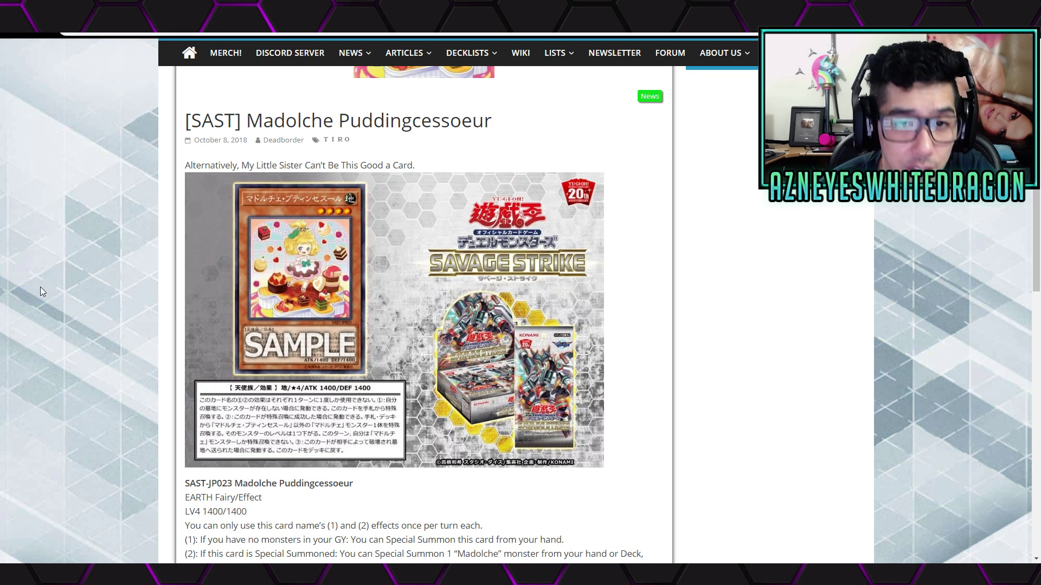
scroll(39, 291, down, 2)
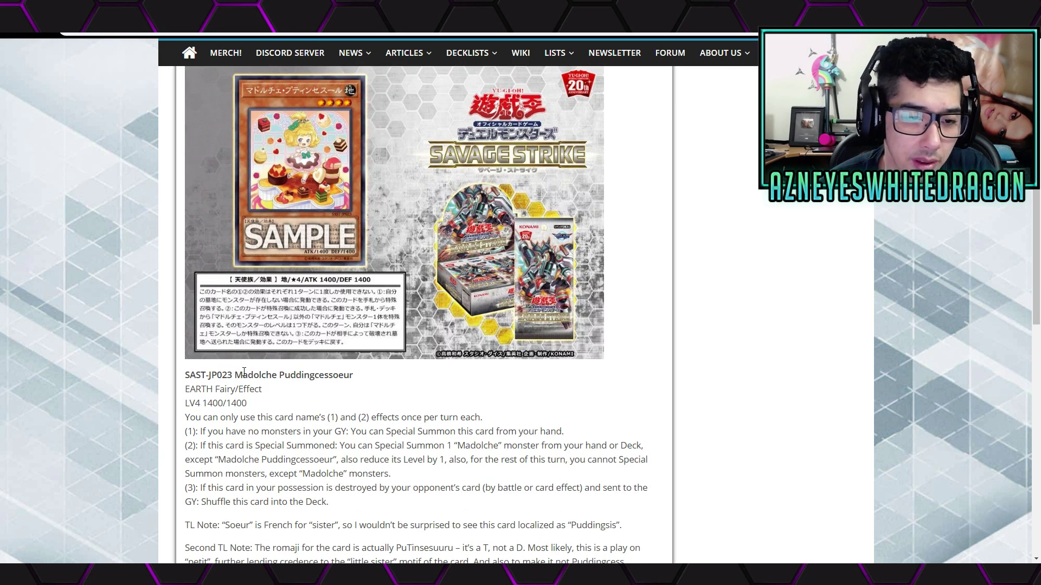
mouse_move(244, 373)
mouse_down()
mouse_move(301, 386)
mouse_move(369, 382)
mouse_up()
scroll(397, 382, down, 1)
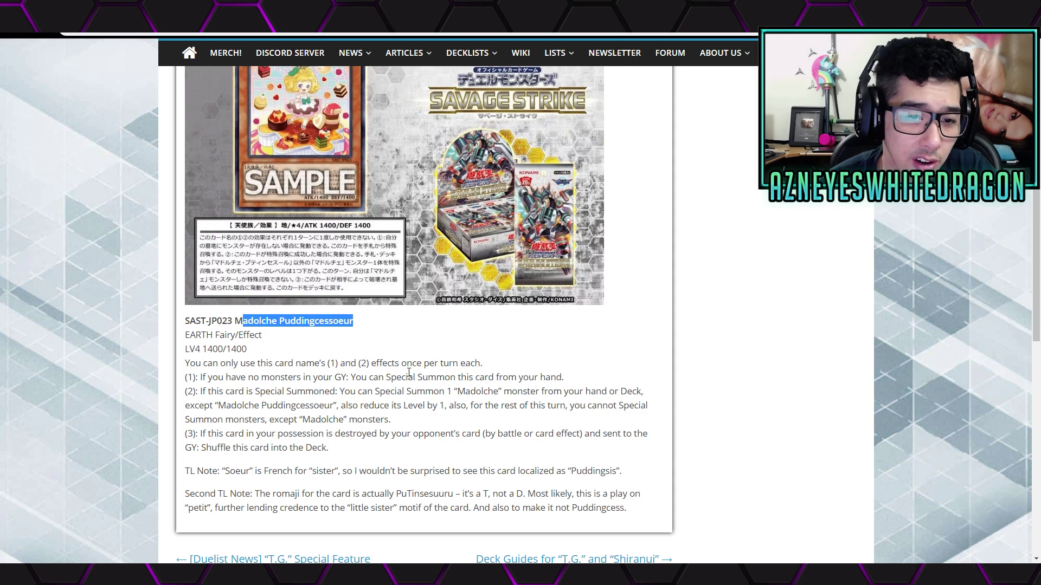
drag(196, 351, 297, 359)
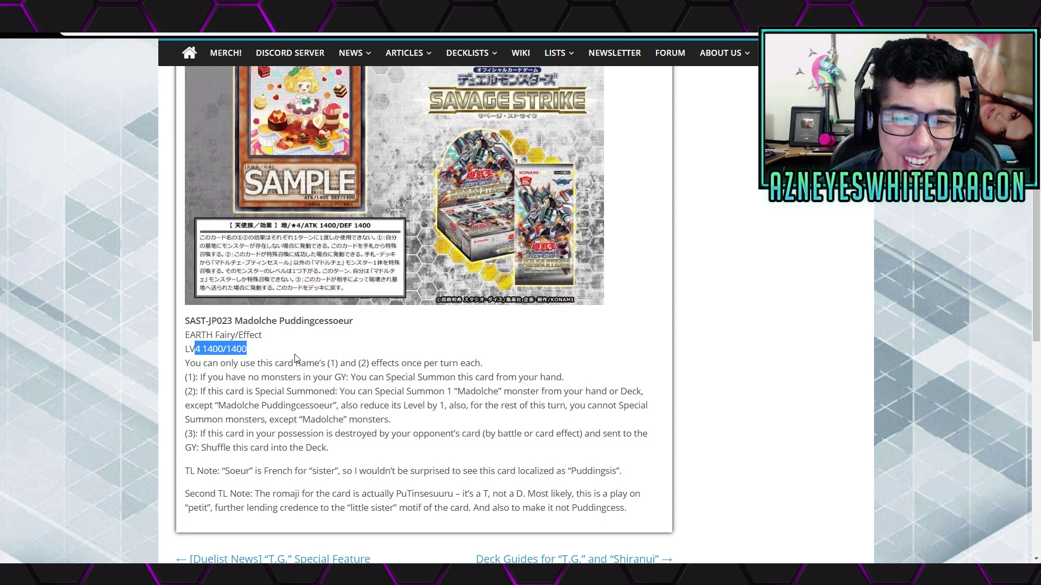
click(105, 380)
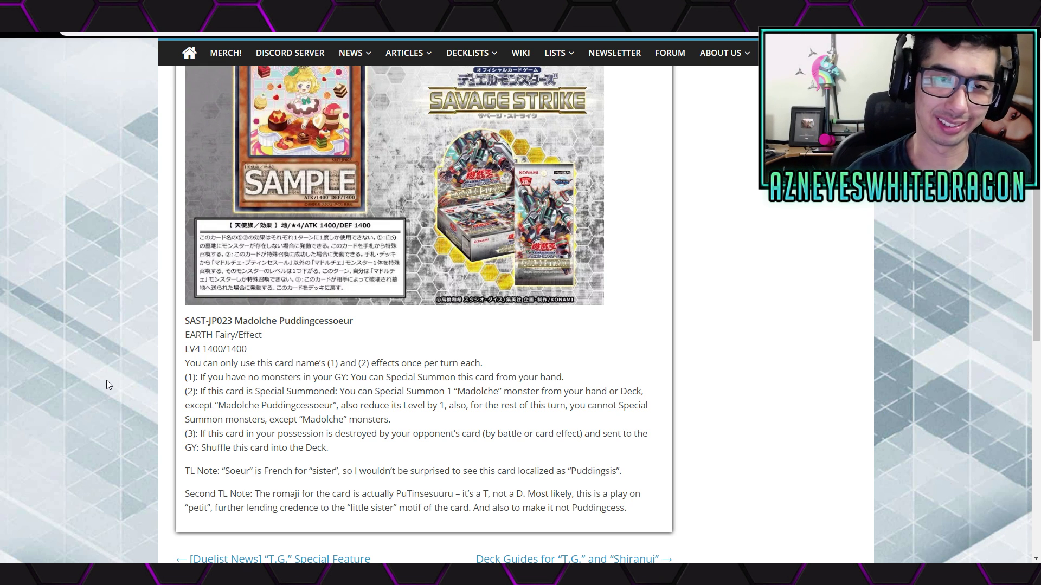
Step: Enlarge and zoom the Madolche card artwork, close it, and clear the leftover White Rose Dragon highlight
click(275, 124)
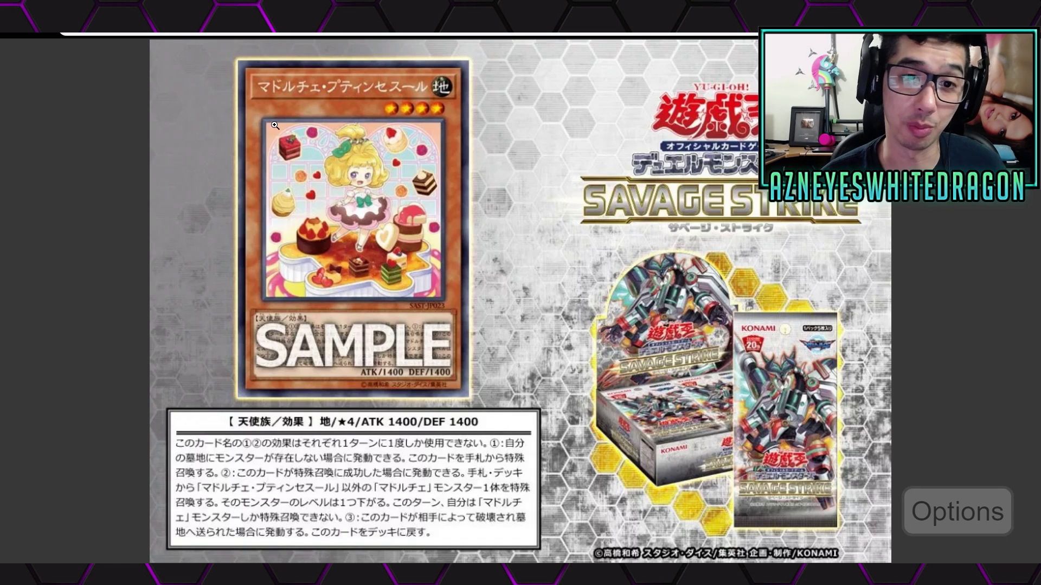
click(395, 178)
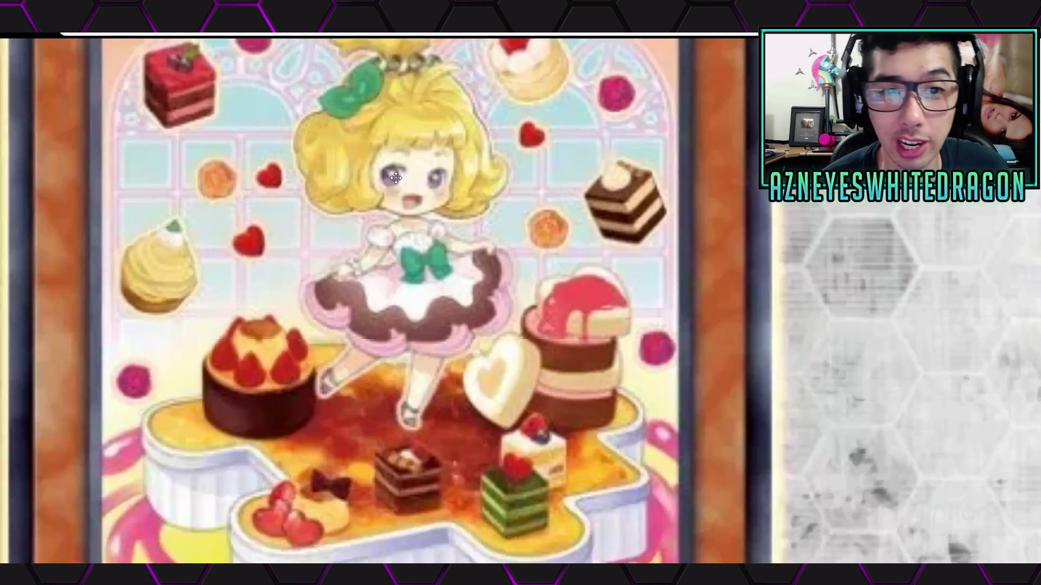
click(391, 187)
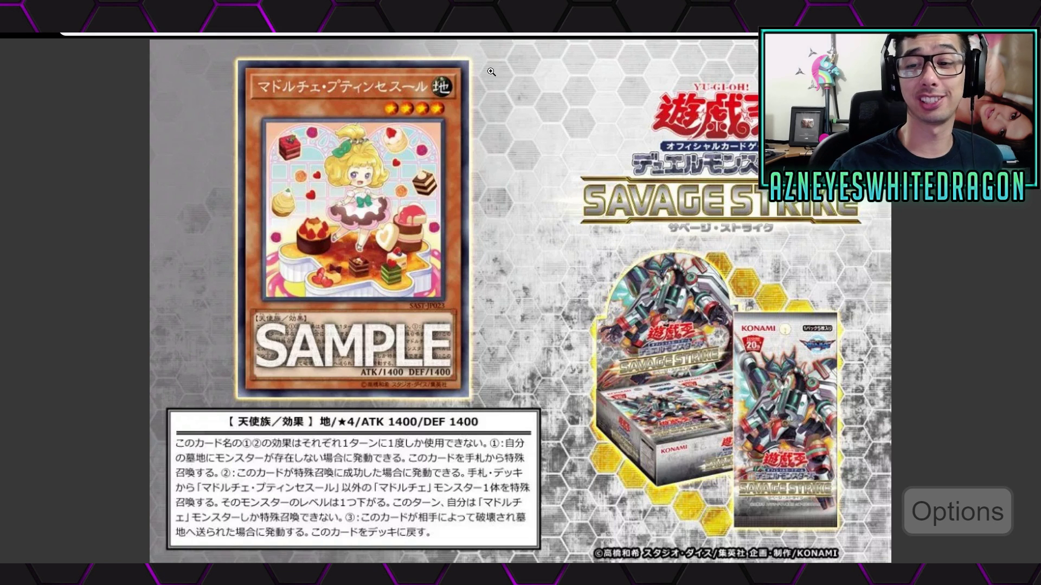
key(Escape)
scroll(178, 264, down, 3)
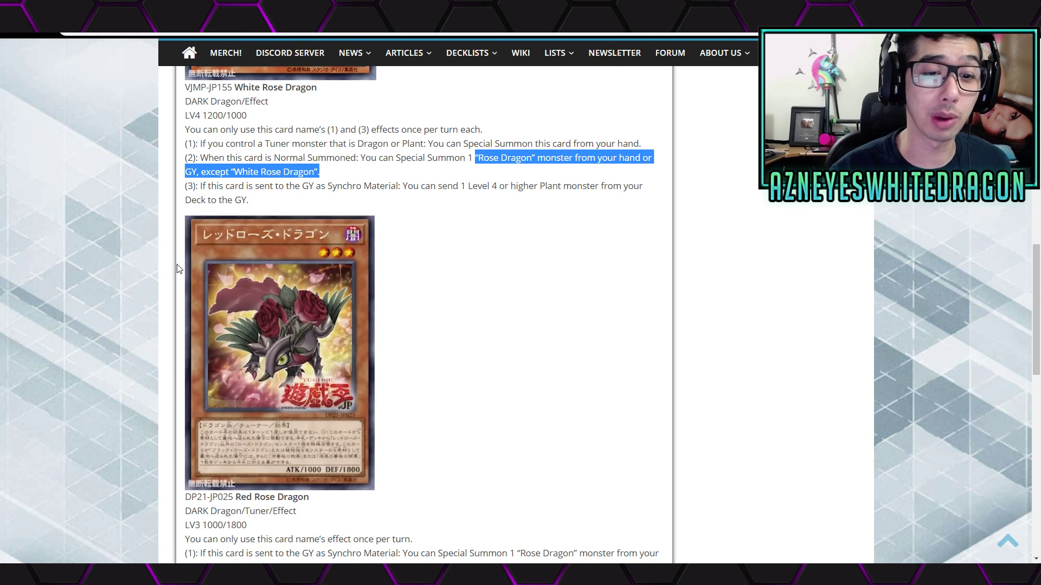
scroll(178, 269, down, 1)
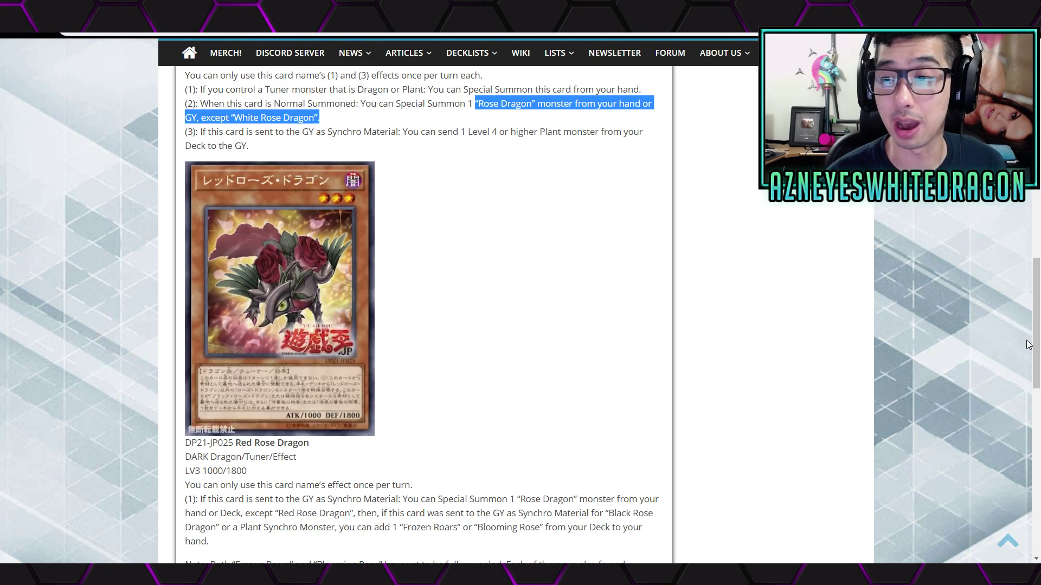
drag(1034, 350, 1034, 399)
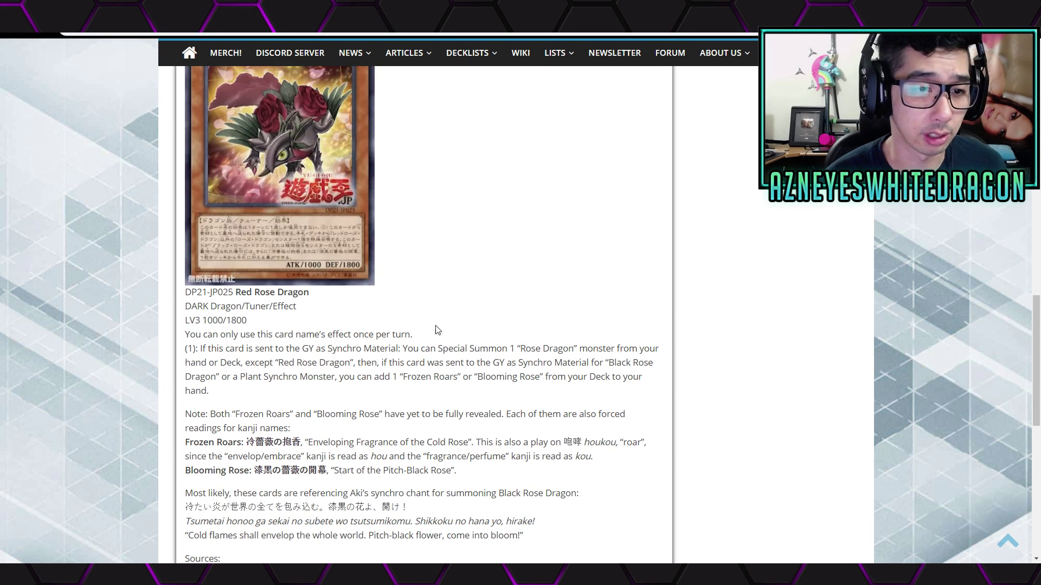
scroll(345, 309, up, 2)
scroll(428, 277, down, 1)
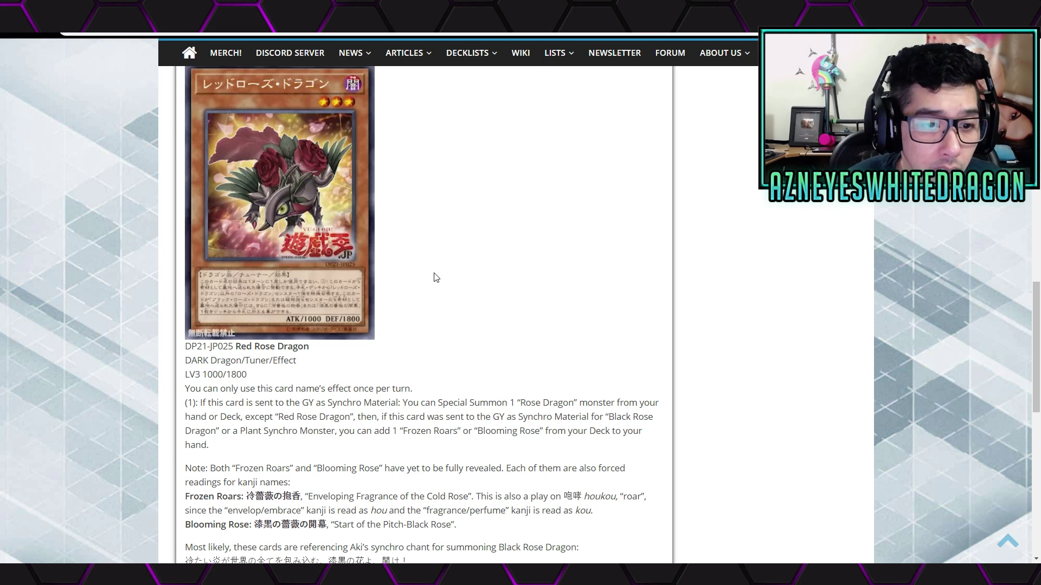
scroll(453, 278, up, 5)
scroll(434, 317, down, 3)
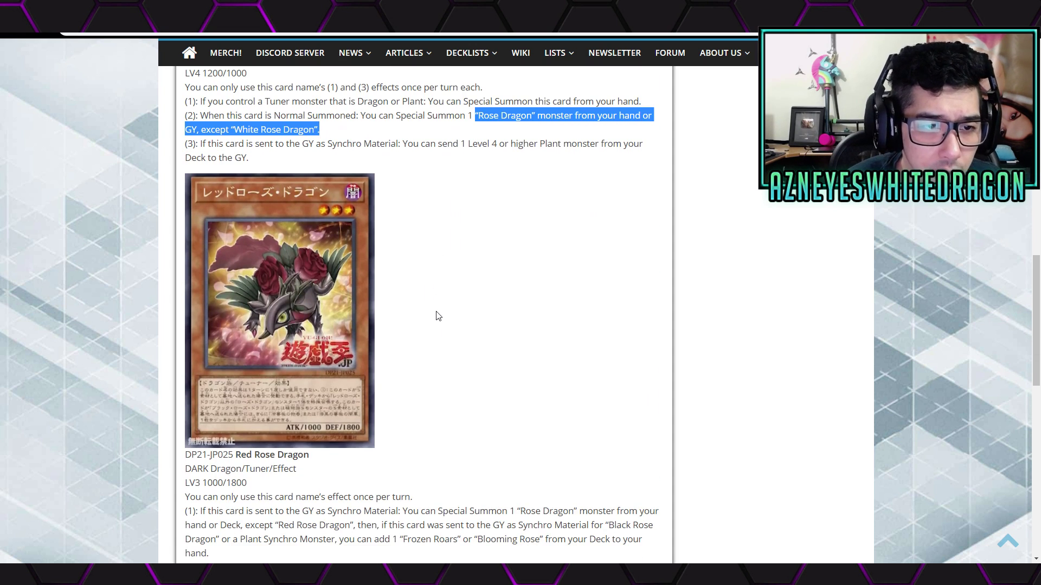
click(467, 327)
scroll(470, 326, down, 1)
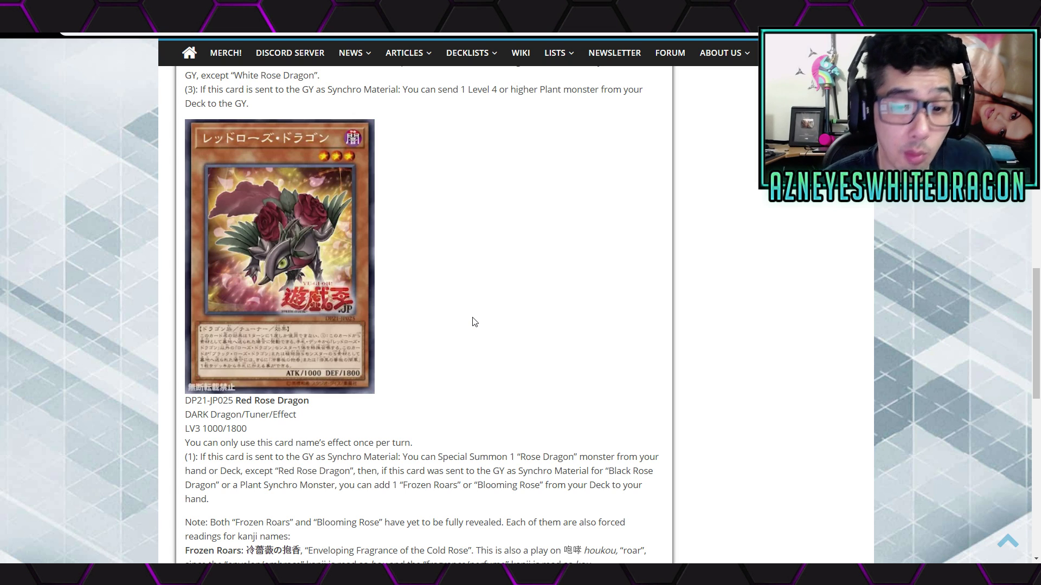
click(696, 561)
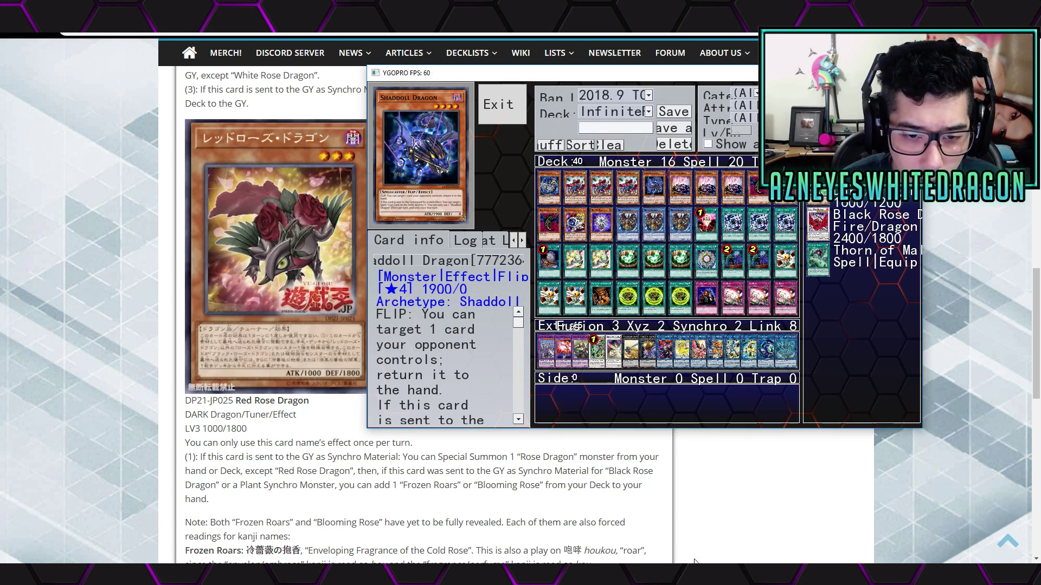
key(Return)
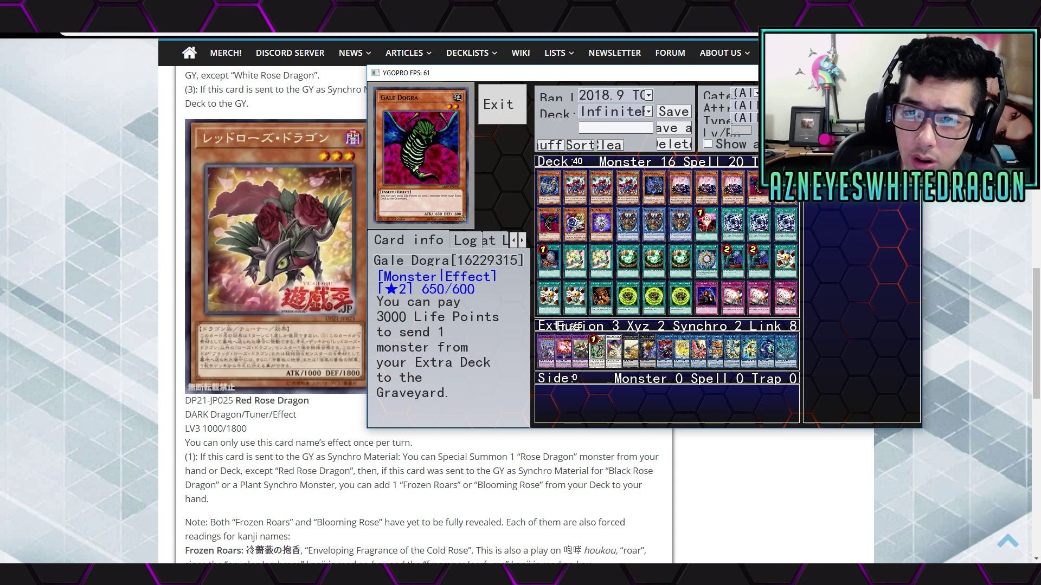
key(Return)
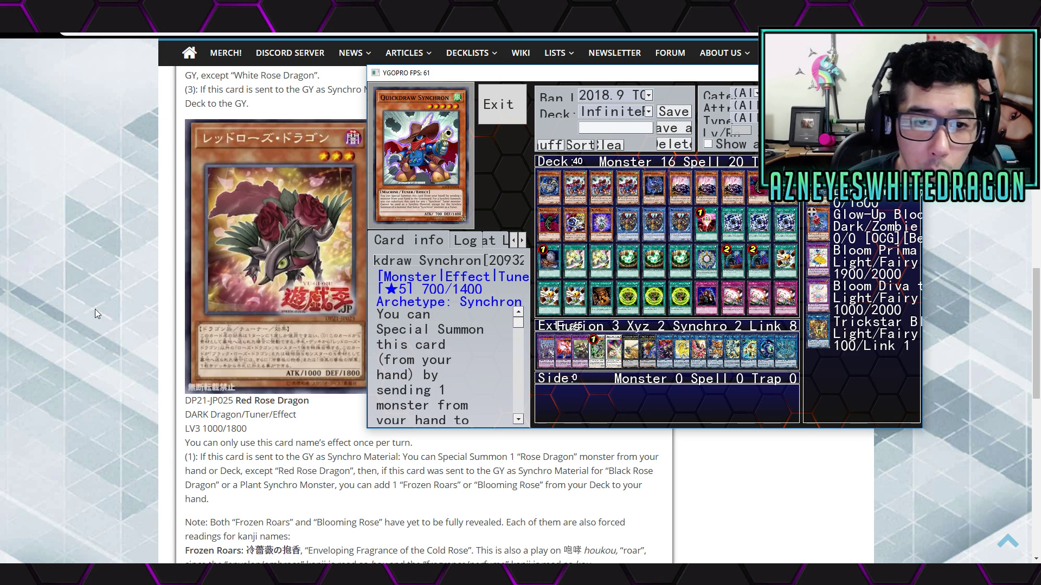
click(506, 447)
Step: Emphasise the 'Blooming Rose' card name in Red Rose Dragon's entry, then clear it
drag(479, 484, 516, 486)
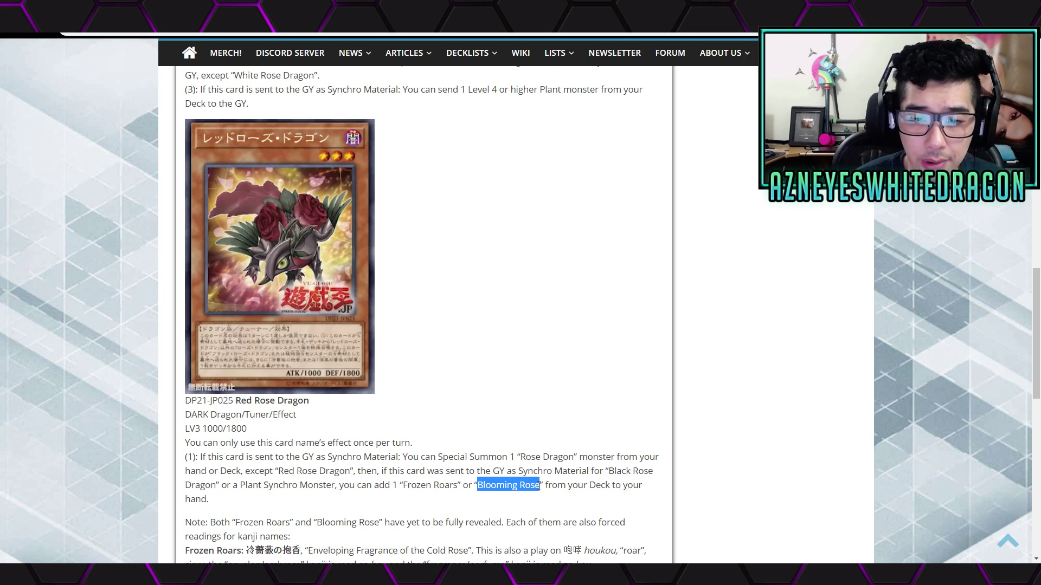
scroll(571, 410, up, 3)
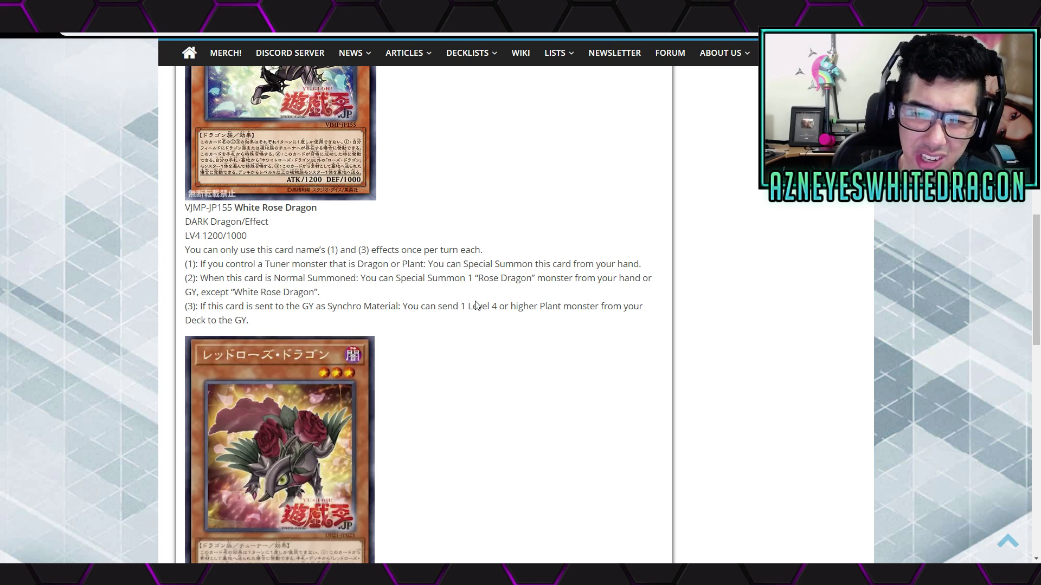
scroll(479, 325, down, 2)
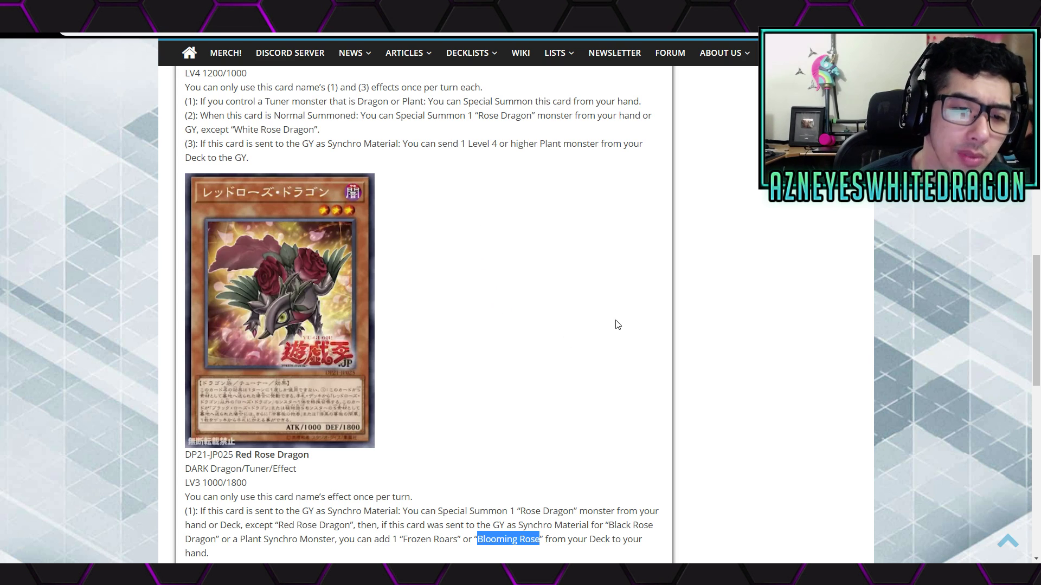
click(588, 341)
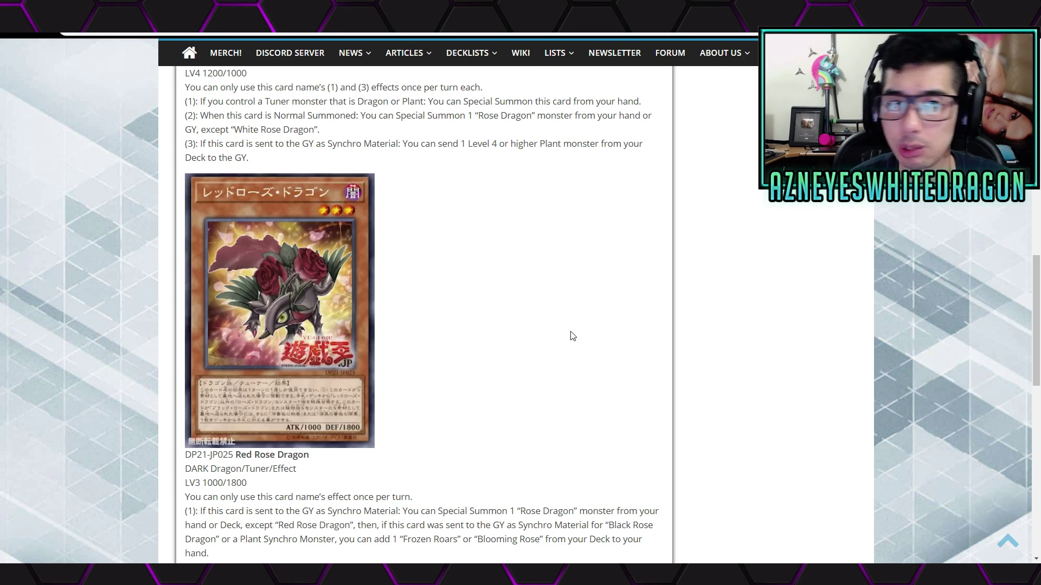